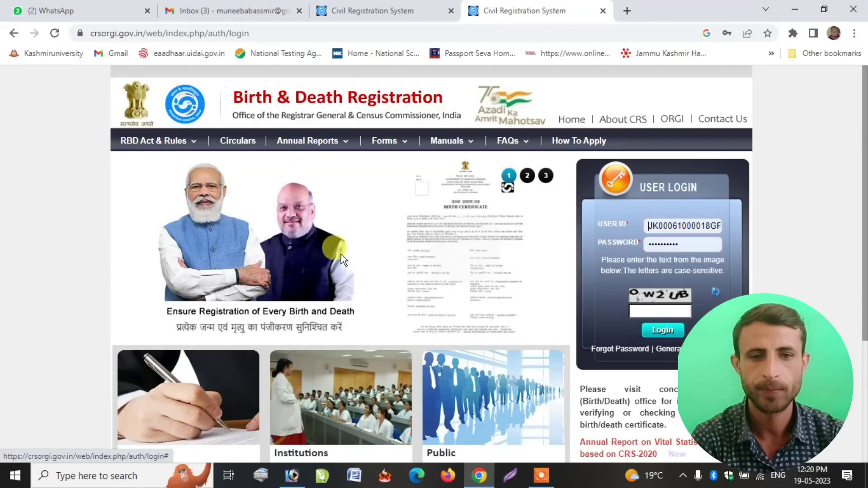
pyautogui.click(544, 473)
pyautogui.click(683, 456)
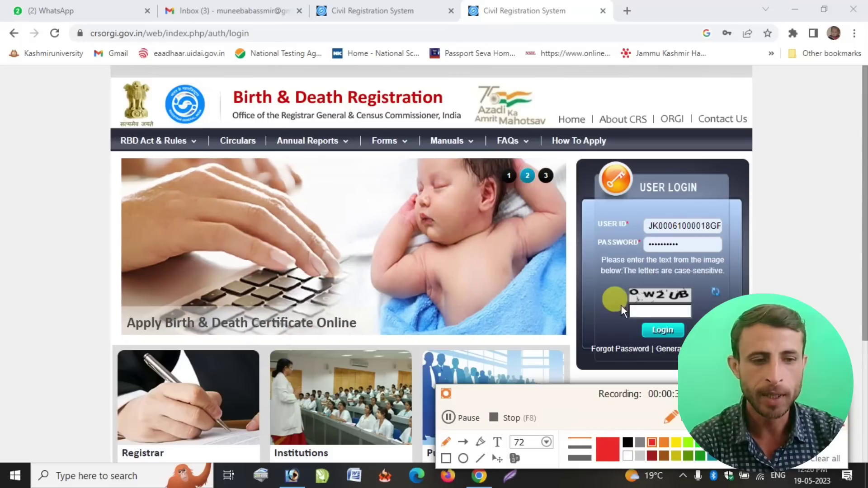
pyautogui.moveTo(651, 335); pyautogui.dragTo(680, 358)
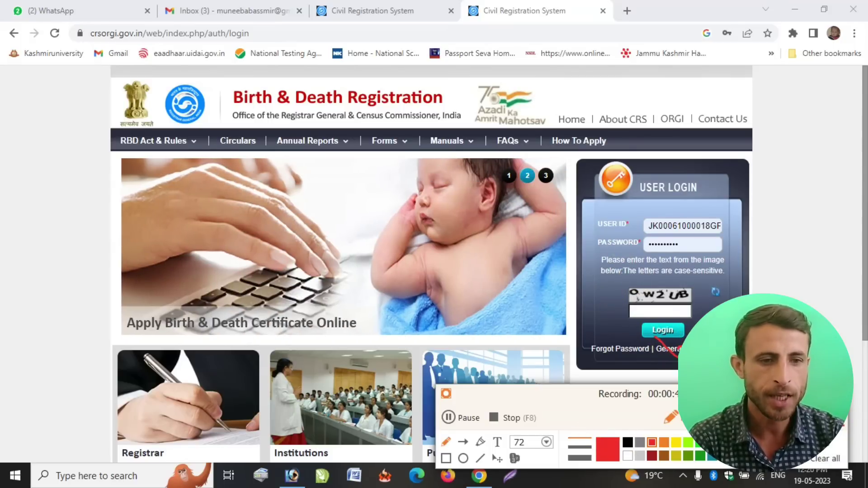
pyautogui.click(812, 459)
pyautogui.click(671, 416)
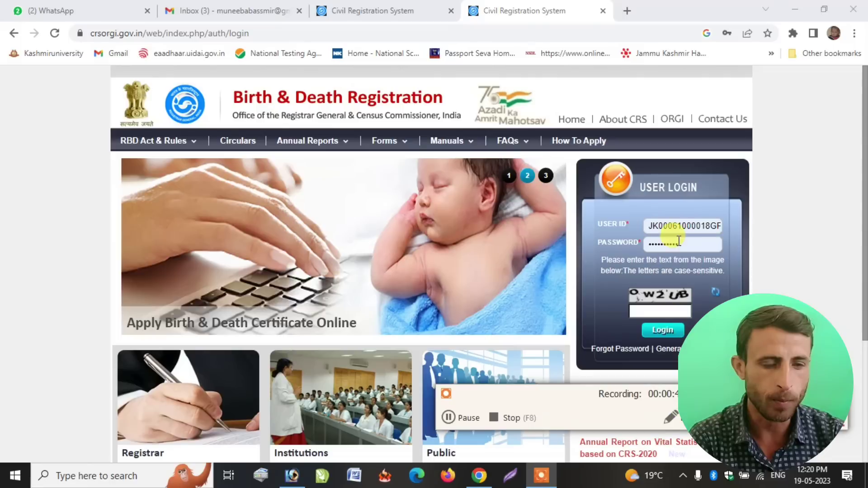
# Open the general public sign-up form and check which years the calendar offers for the date of occurrence of the event.
pyautogui.click(678, 347)
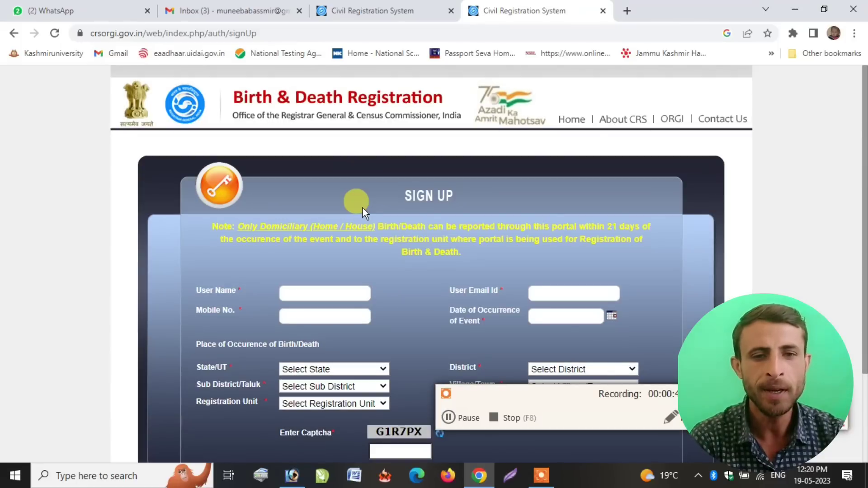
pyautogui.scroll(-3, 369, 195)
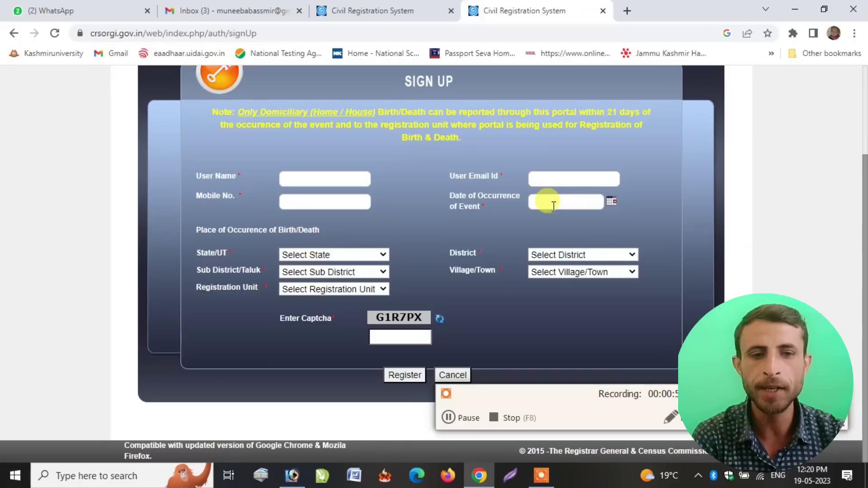
pyautogui.click(612, 201)
pyautogui.click(624, 222)
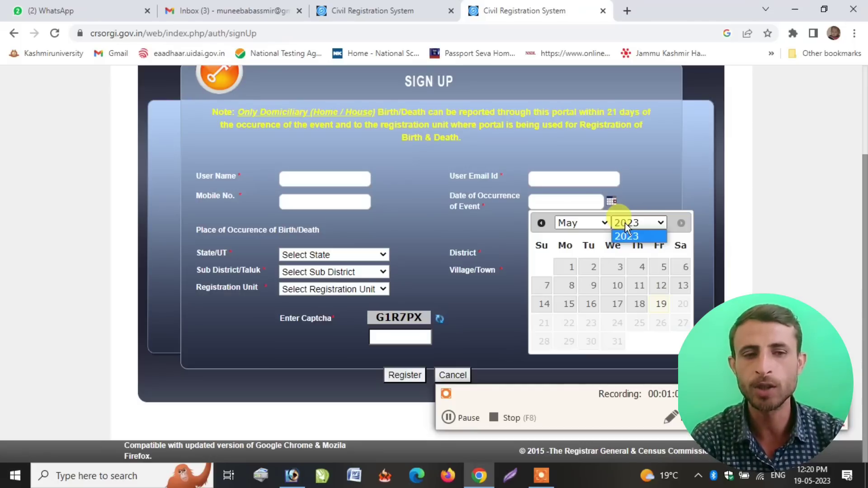
pyautogui.click(281, 232)
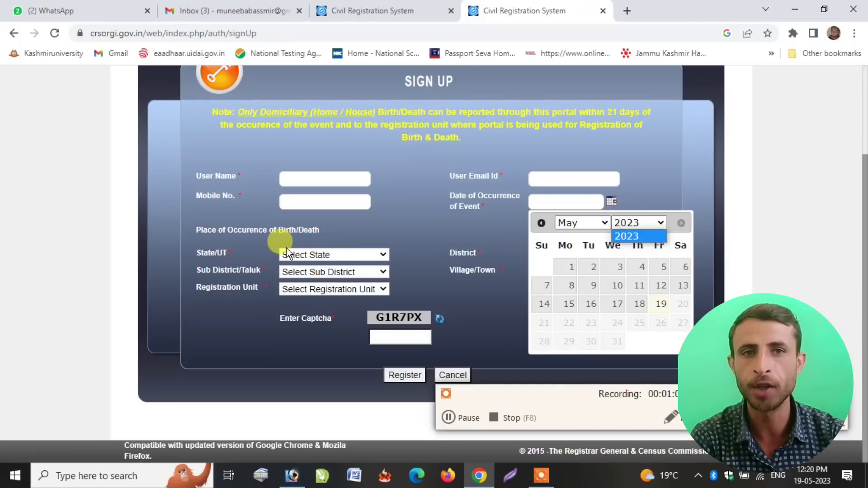
# Set the place of occurrence to state Jammu and Kashmir, district Bandipore and sub district Sonawari.
pyautogui.click(298, 250)
pyautogui.click(313, 256)
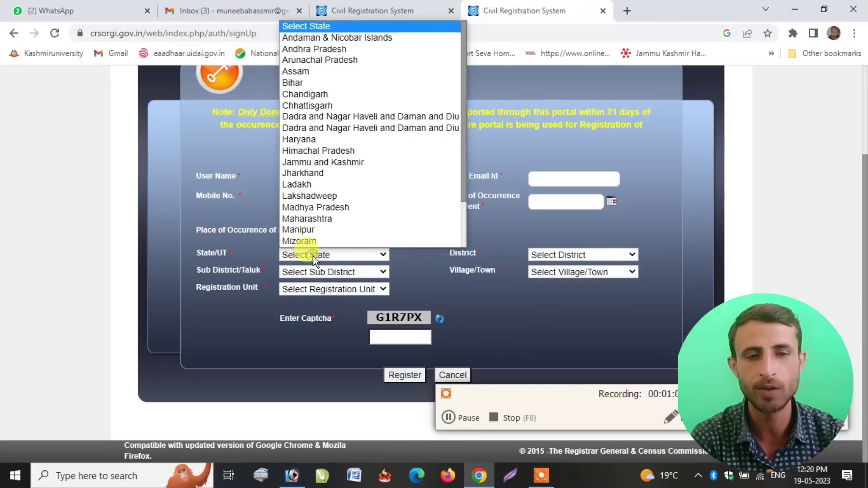
pyautogui.click(309, 161)
pyautogui.click(537, 255)
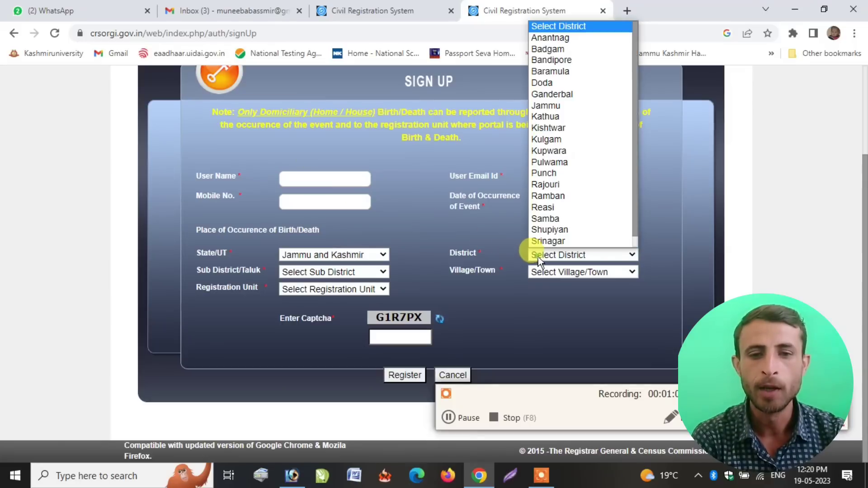
pyautogui.click(552, 58)
pyautogui.click(332, 273)
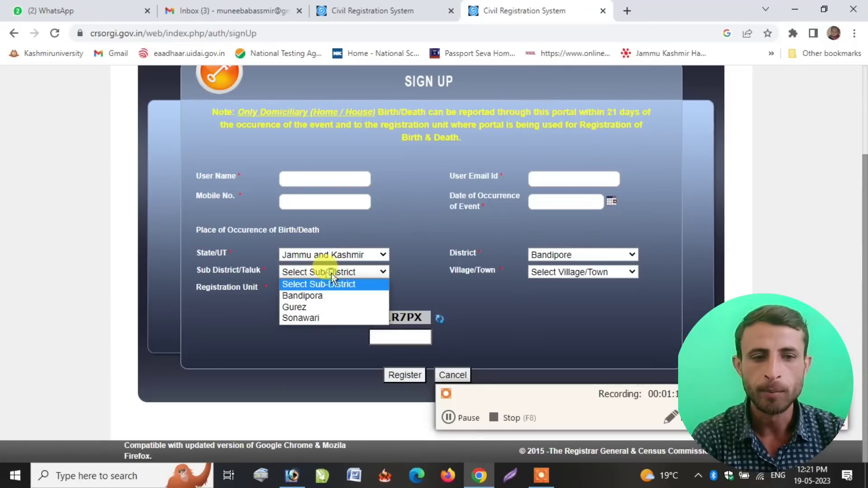
pyautogui.click(318, 318)
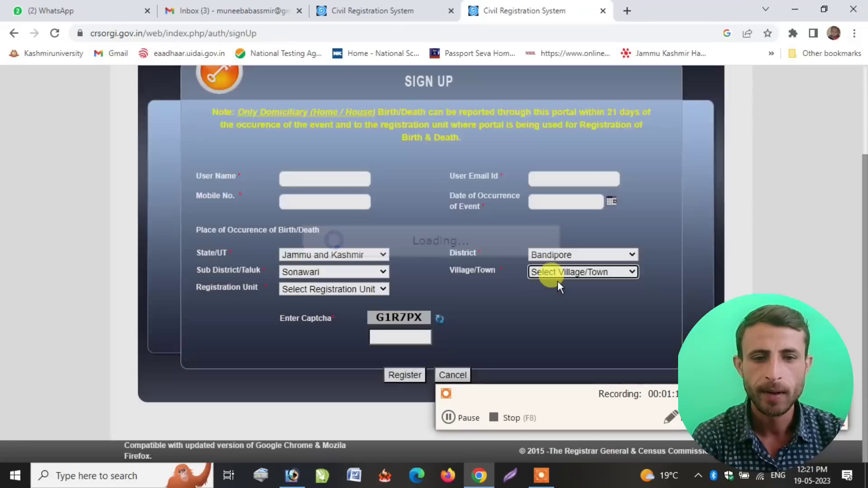
# Choose Sumbal as the village/town and Block Development Officer Sumbal as the registration unit.
pyautogui.click(553, 272)
pyautogui.scroll(-15, 551, 192)
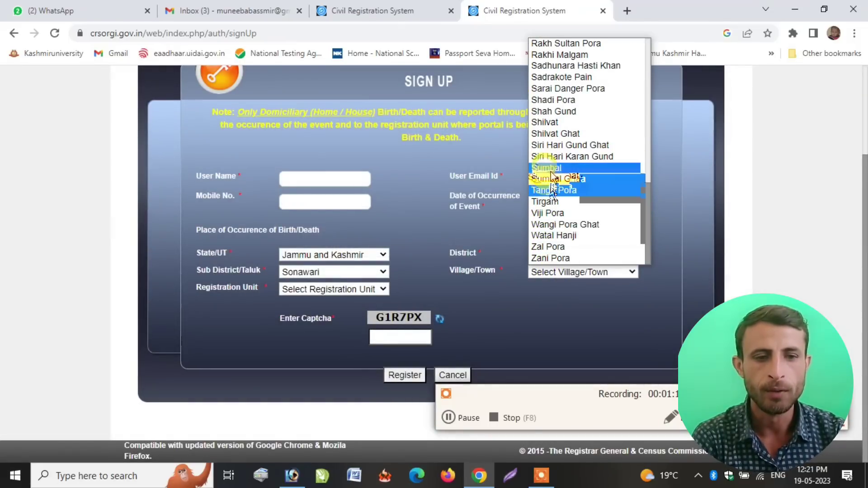
pyautogui.click(546, 167)
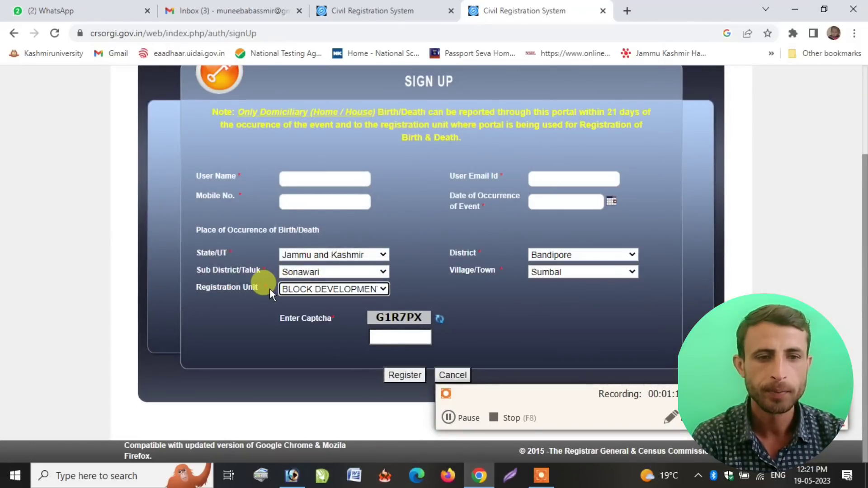
pyautogui.click(300, 289)
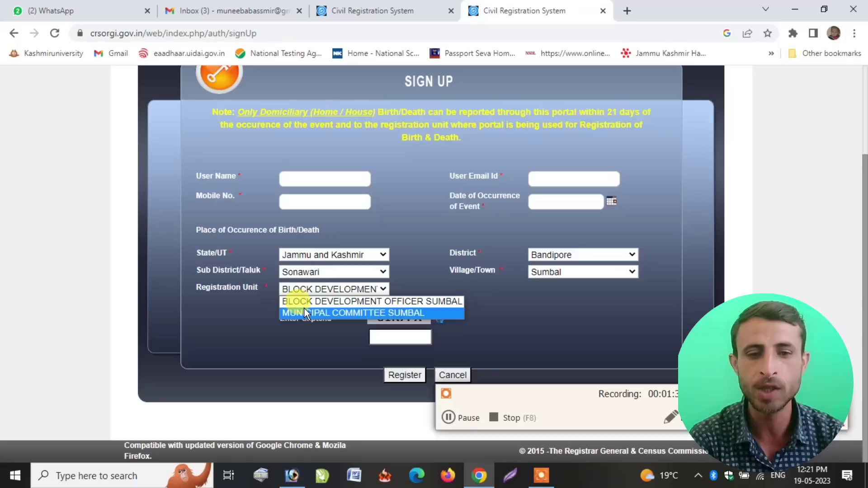
pyautogui.click(303, 300)
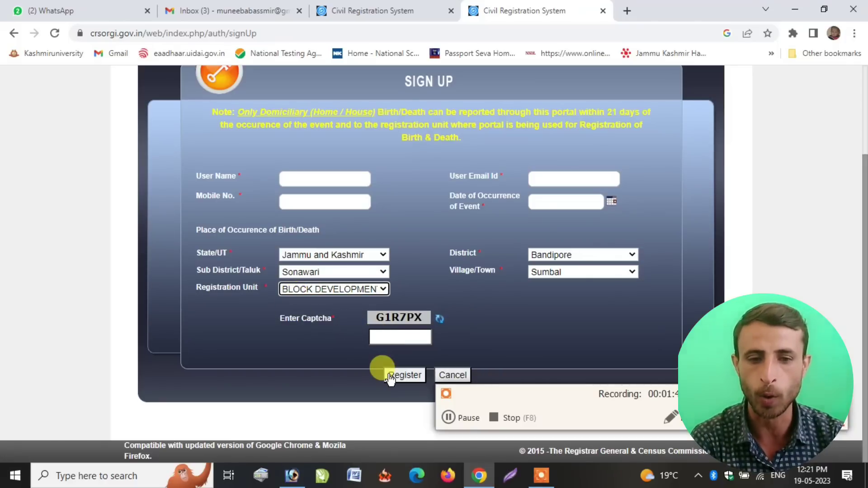
# Switch to Gmail, open the CRS User Registration e-mail and follow its password reset link.
pyautogui.click(227, 10)
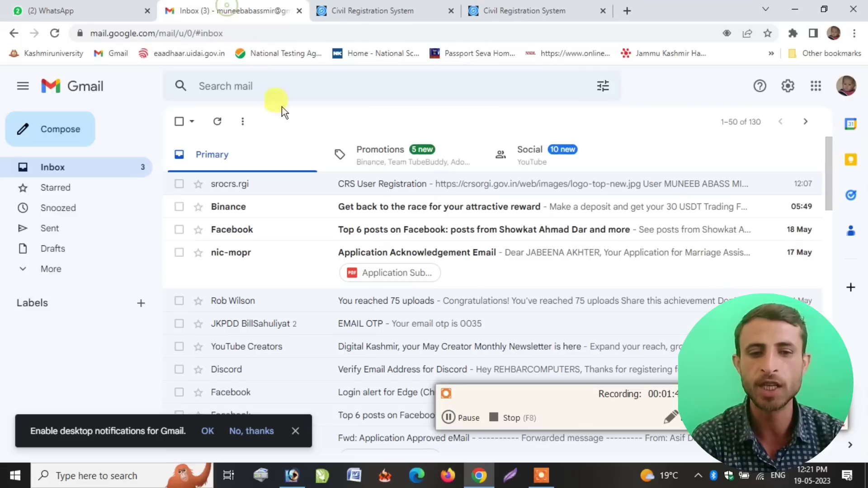
pyautogui.click(335, 184)
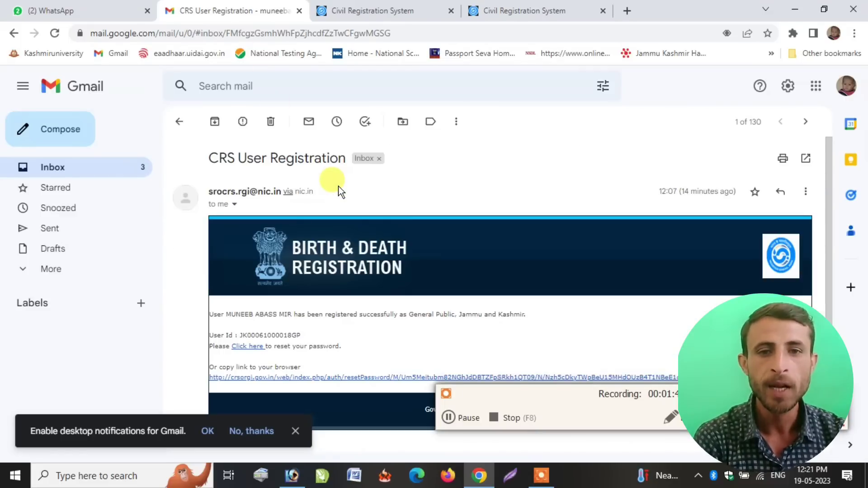
pyautogui.scroll(-2, 231, 296)
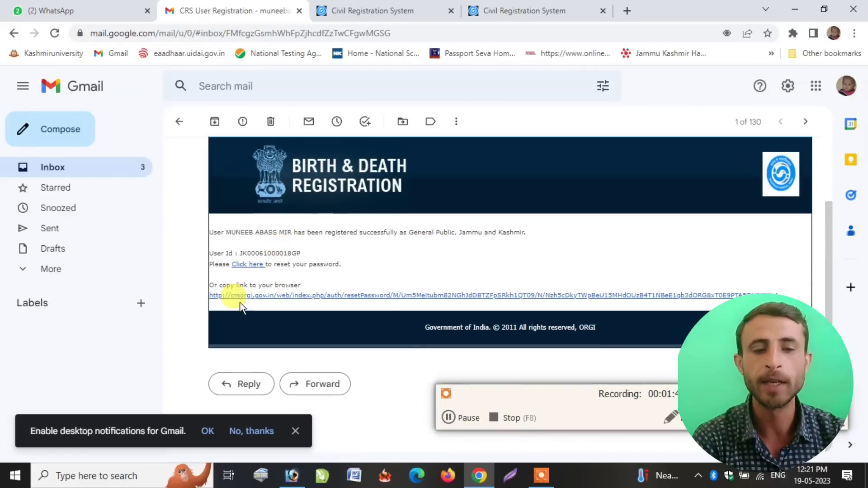
pyautogui.click(249, 265)
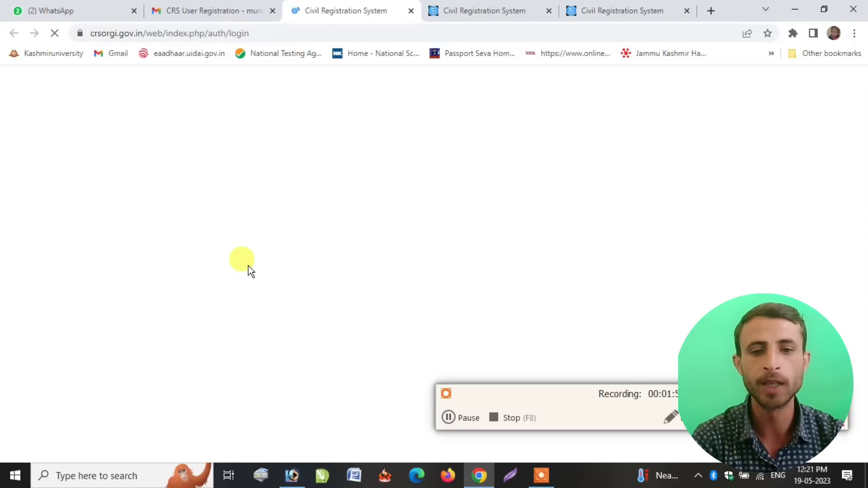
# Check the assigned user ID in the registration e-mail, and return to the portal's login page.
pyautogui.click(208, 11)
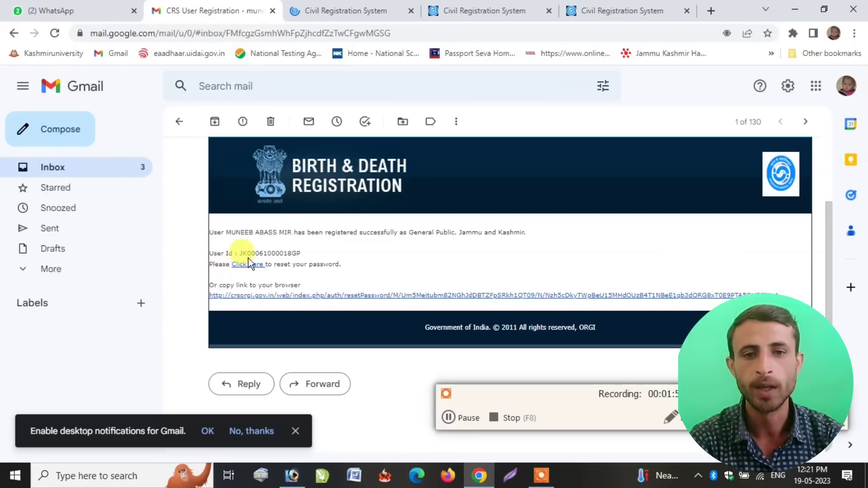
pyautogui.moveTo(238, 254); pyautogui.dragTo(299, 253)
pyautogui.click(316, 10)
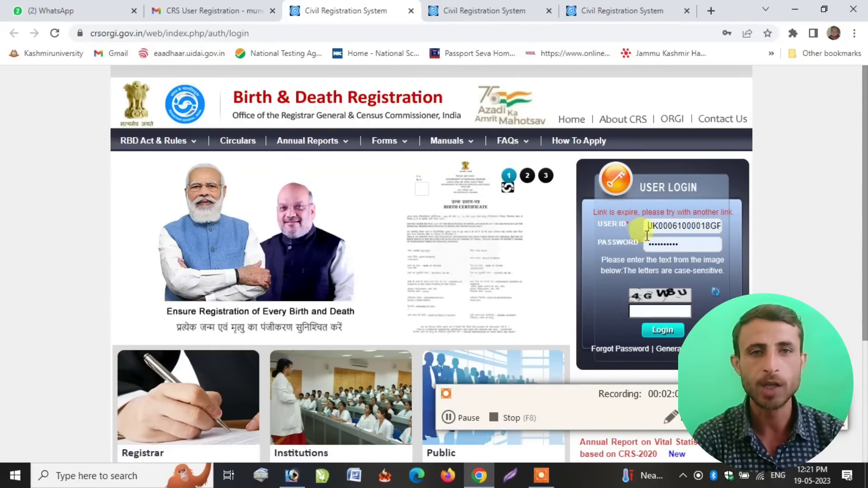
# Enter the captcha text from the image, log in with the filled-in credentials, and close the two other Civil Registration System tabs.
pyautogui.click(641, 312)
pyautogui.write('4')
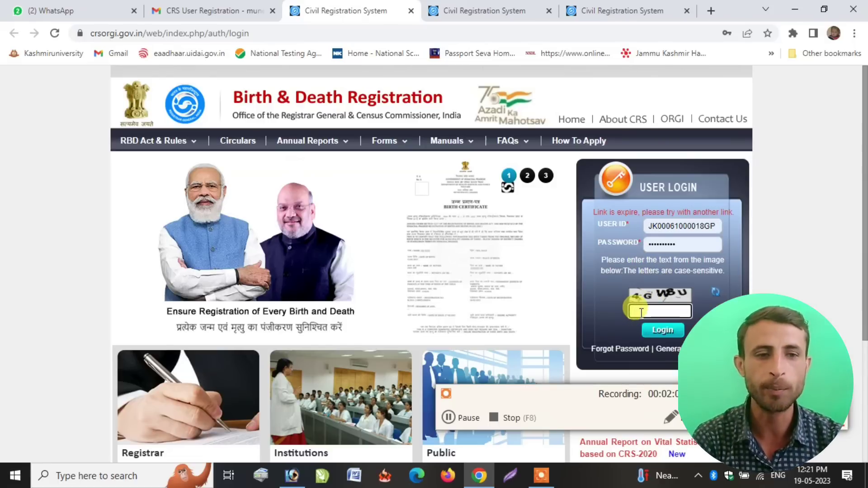
pyautogui.write('G')
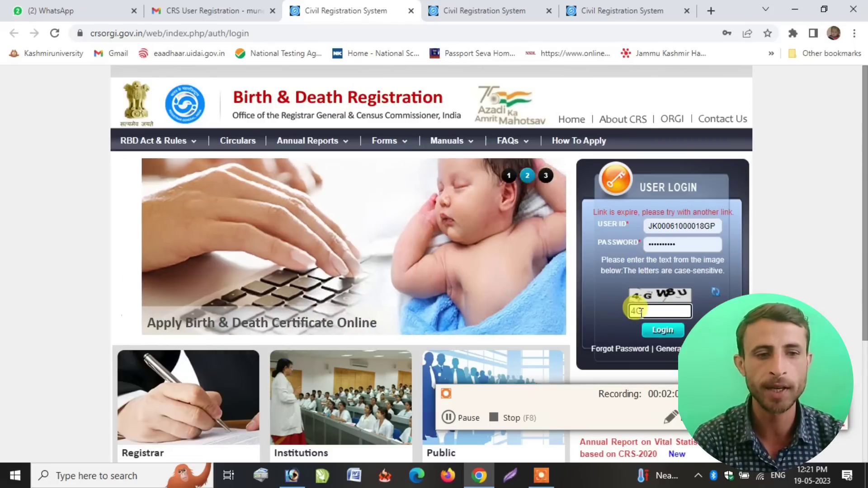
pyautogui.write('W8U')
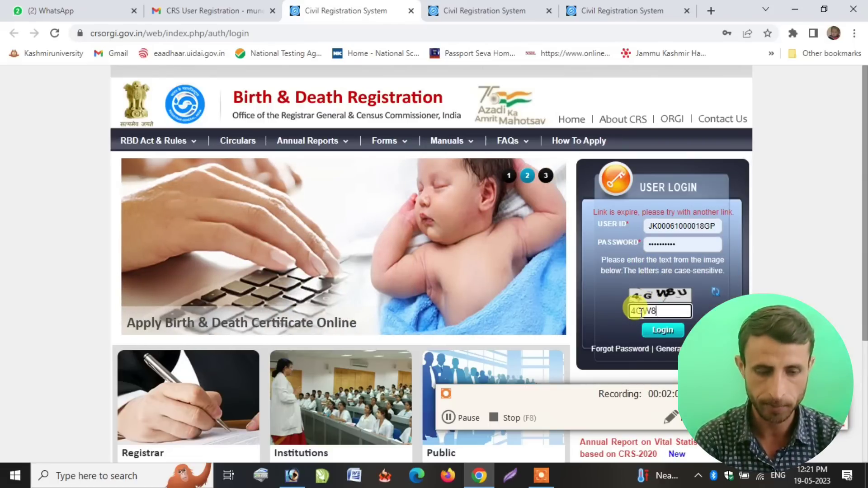
pyautogui.click(670, 330)
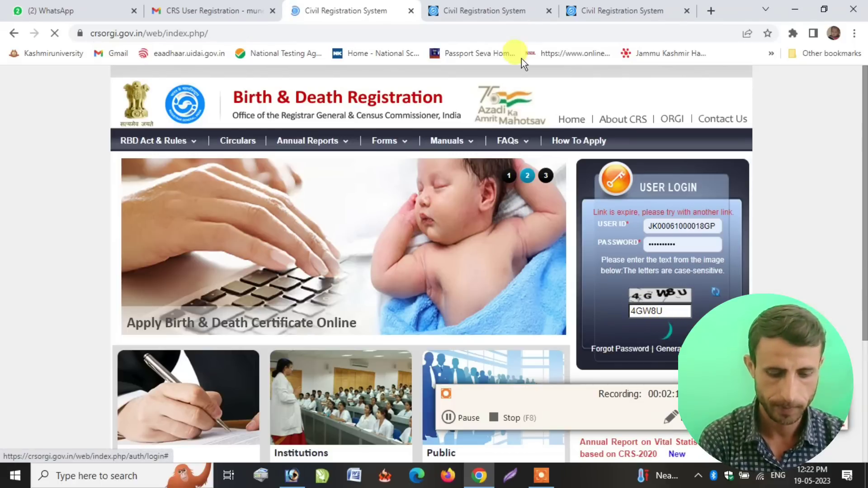
pyautogui.click(684, 10)
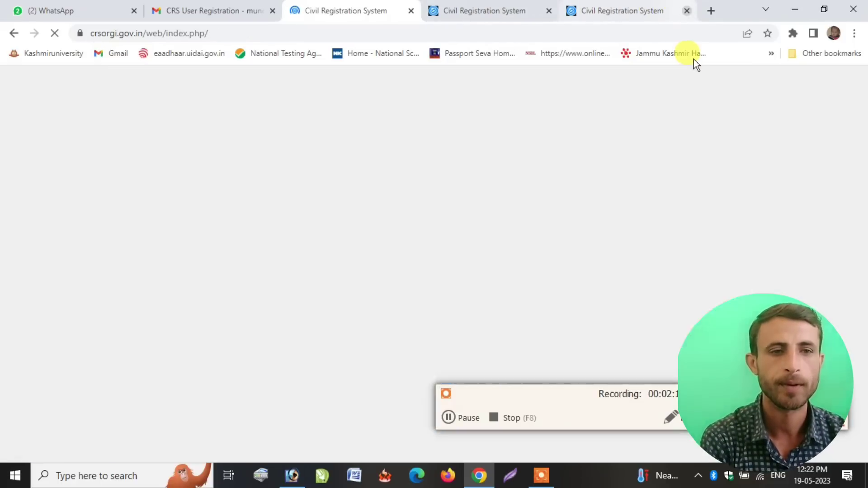
pyautogui.click(603, 11)
pyautogui.click(671, 416)
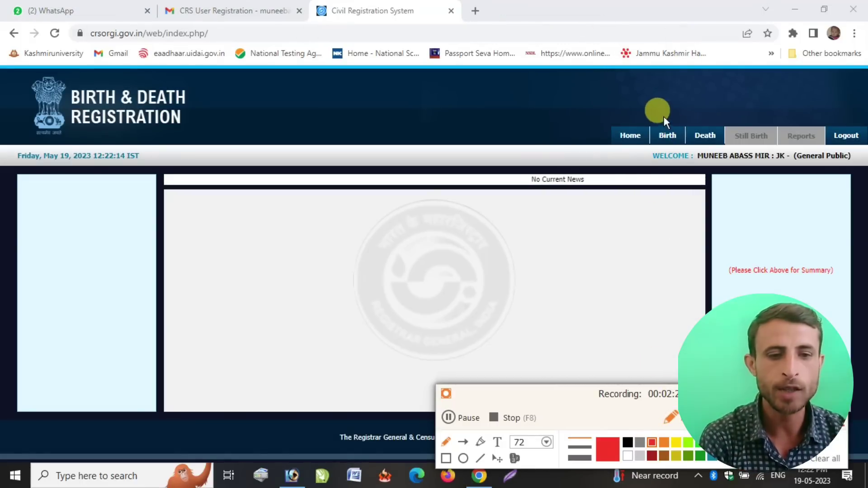
pyautogui.moveTo(648, 108)
pyautogui.mouseDown()
pyautogui.moveTo(676, 158)
pyautogui.moveTo(660, 113)
pyautogui.moveTo(650, 119)
pyautogui.moveTo(714, 121)
pyautogui.moveTo(716, 134)
pyautogui.moveTo(659, 112)
pyautogui.moveTo(823, 10)
pyautogui.moveTo(669, 118)
pyautogui.mouseUp()
pyautogui.click(671, 416)
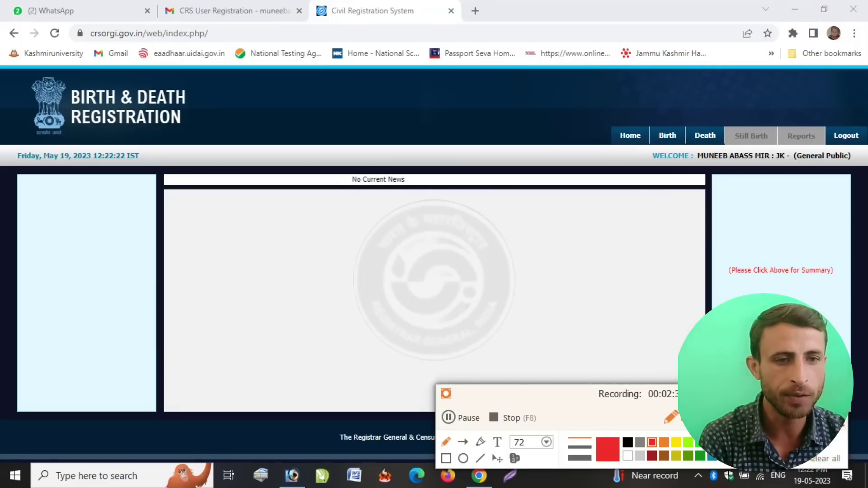
# Open the form for adding a birth registration and look over its child, parent and address sections.
pyautogui.moveTo(664, 135)
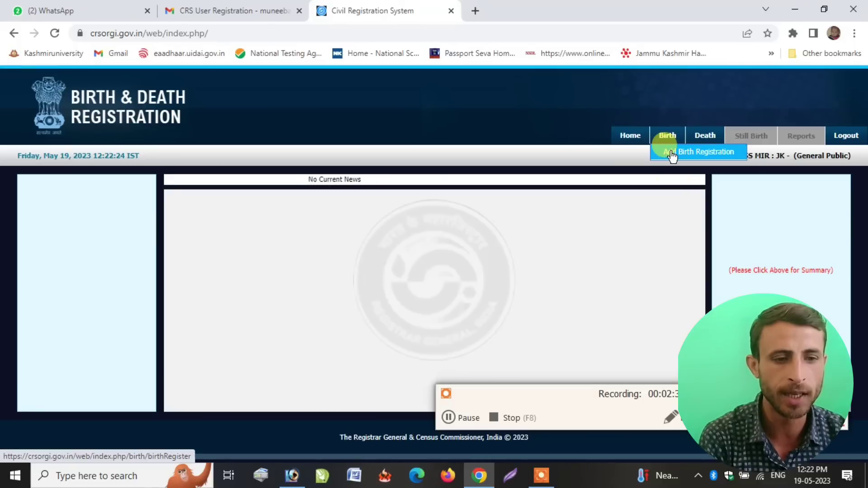
pyautogui.click(690, 154)
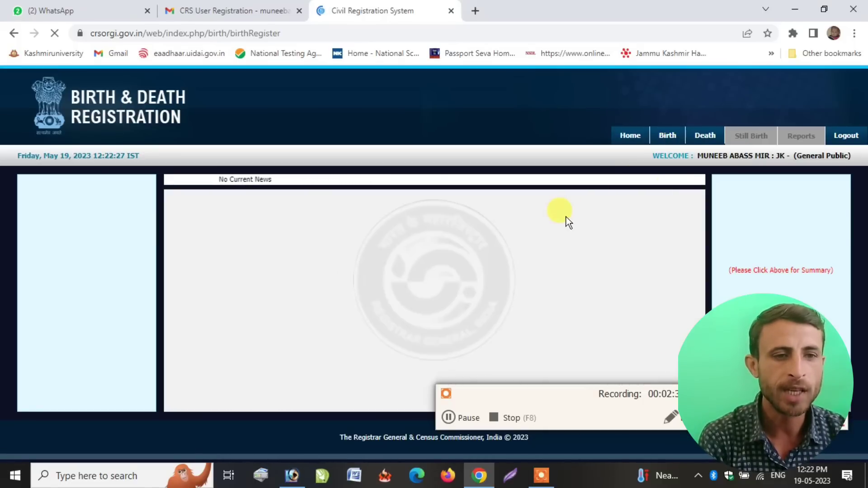
pyautogui.scroll(-2, 401, 207)
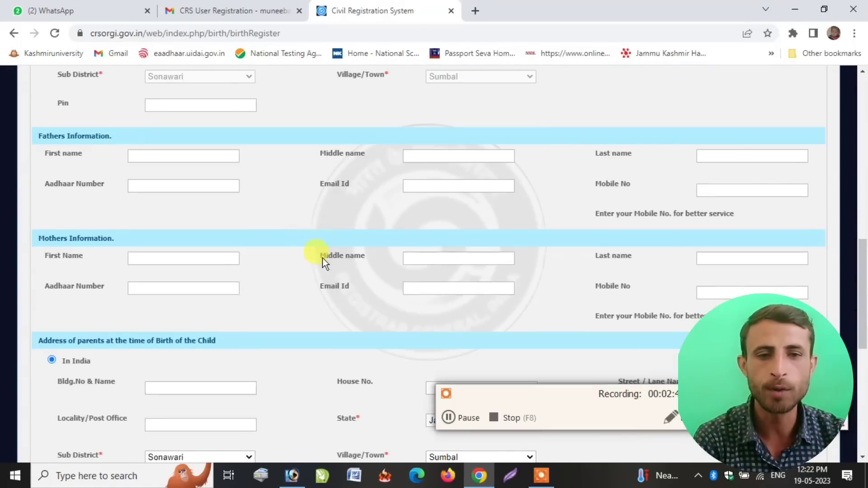
pyautogui.scroll(7, 322, 258)
pyautogui.scroll(4, 231, 227)
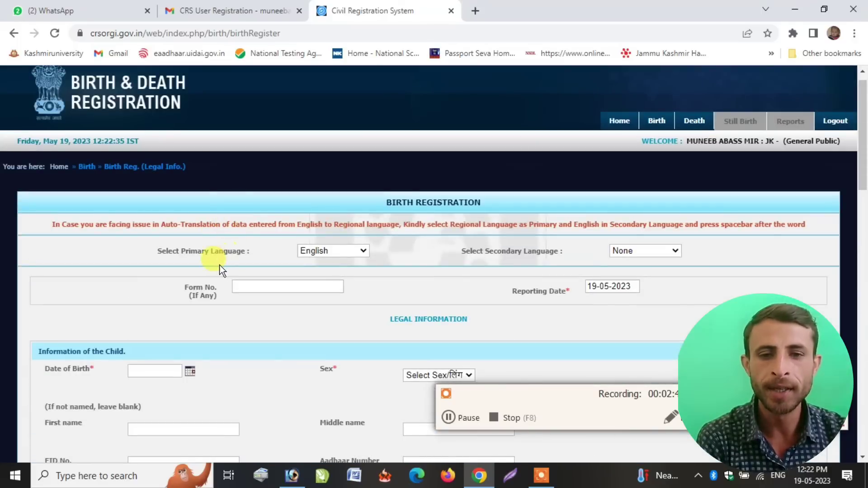
# Keep English as the form's primary language and set the secondary language to Hindi.
pyautogui.click(326, 249)
pyautogui.click(325, 250)
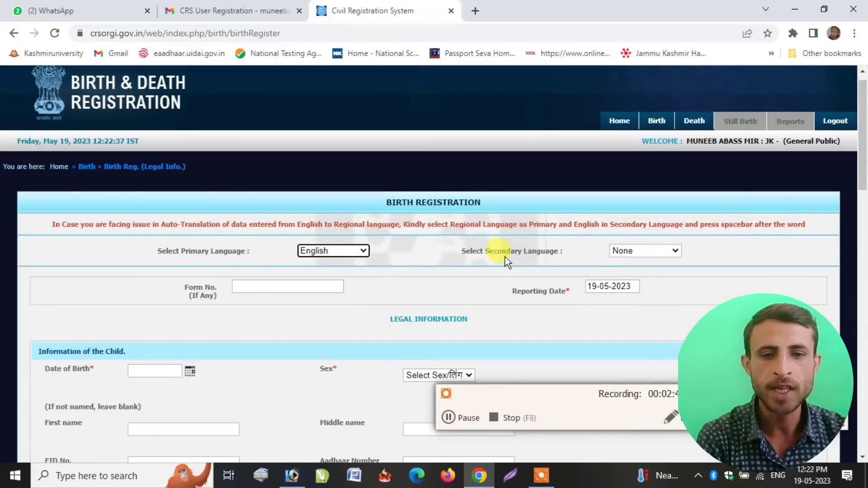
pyautogui.click(615, 257)
pyautogui.click(629, 273)
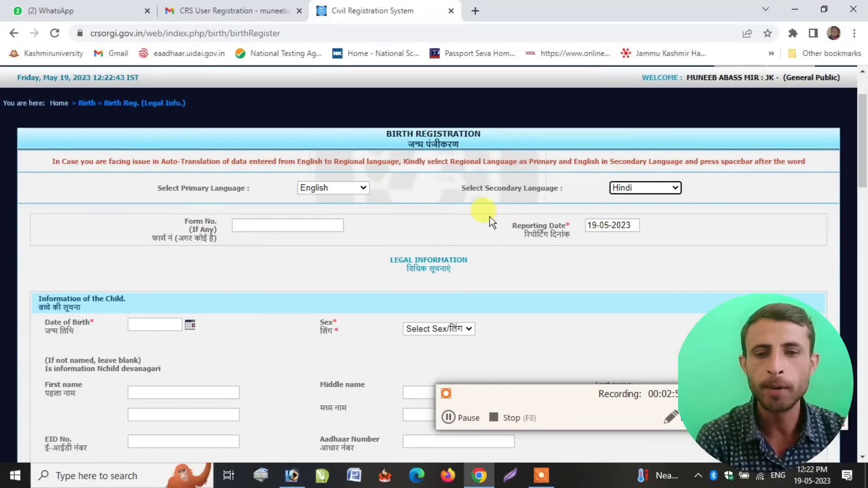
pyautogui.scroll(-6, 163, 251)
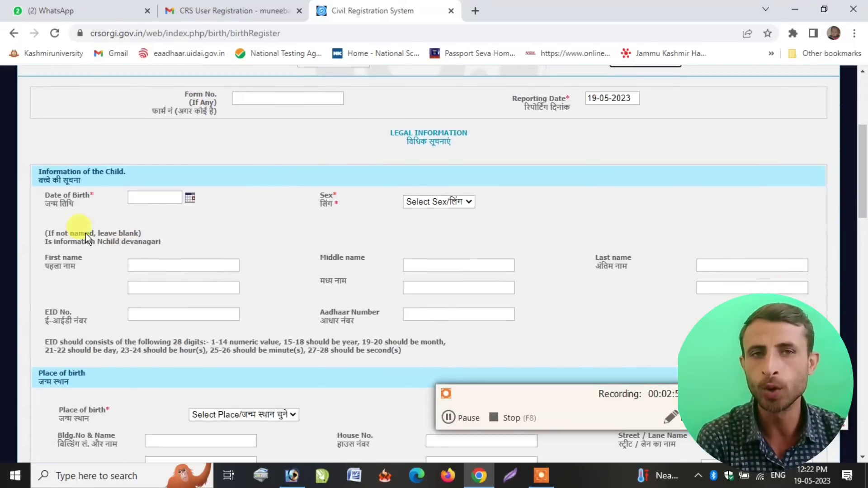
pyautogui.scroll(-3, 183, 273)
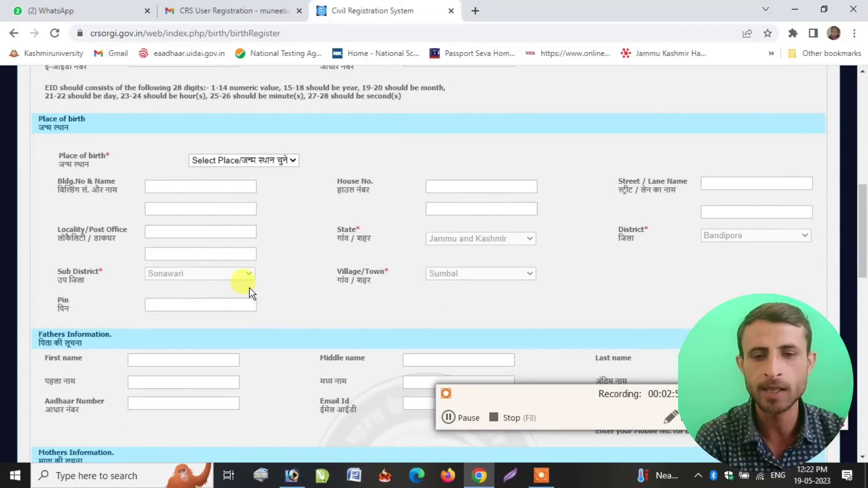
pyautogui.click(466, 417)
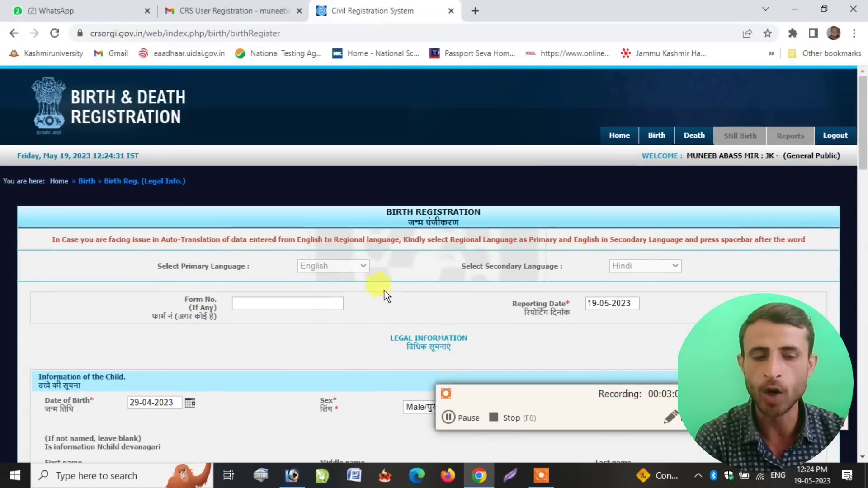
# Review the filled-in child, place of birth, parent and address details of the birth registration.
pyautogui.scroll(-3, 380, 291)
pyautogui.scroll(-10, 248, 271)
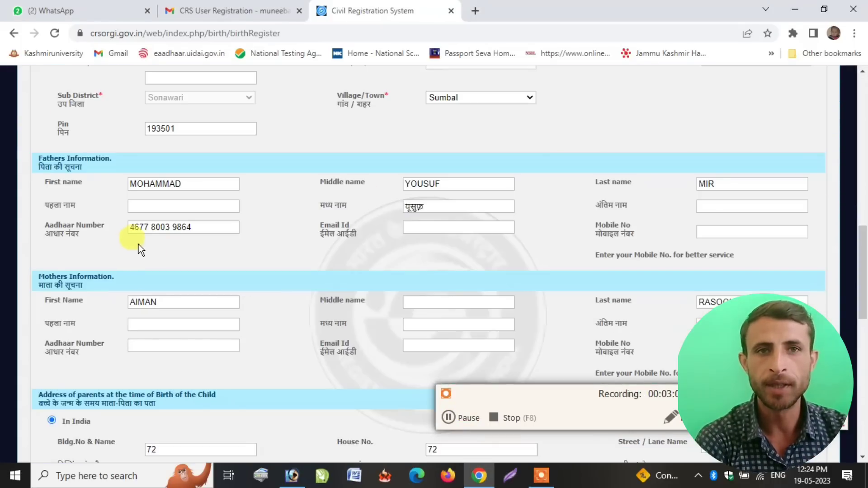
pyautogui.scroll(-6, 219, 257)
pyautogui.scroll(-3, 220, 264)
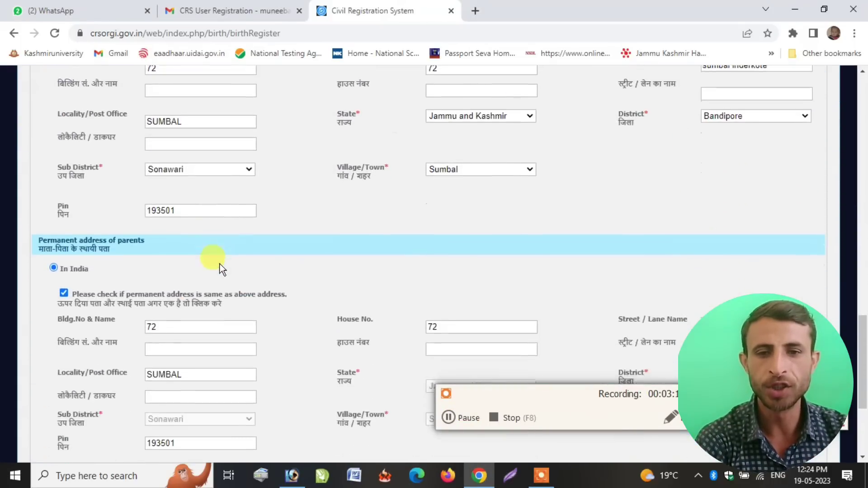
pyautogui.scroll(15, 218, 256)
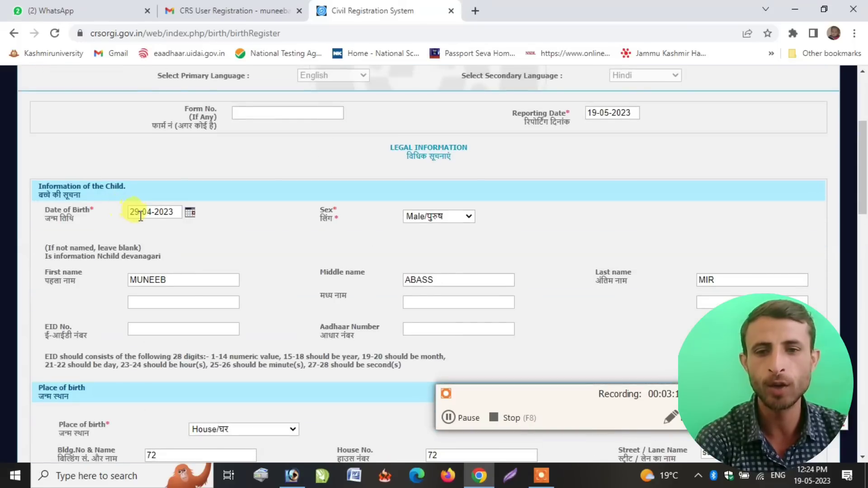
pyautogui.moveTo(132, 212); pyautogui.dragTo(250, 231)
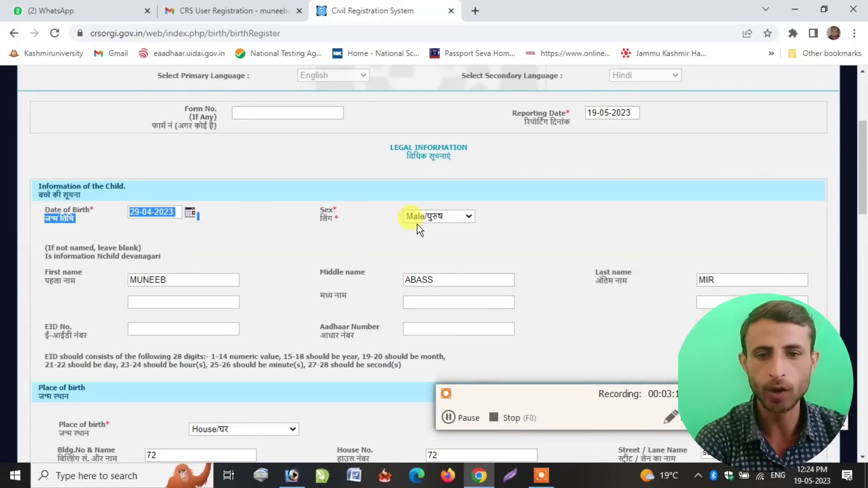
pyautogui.scroll(-1, 417, 224)
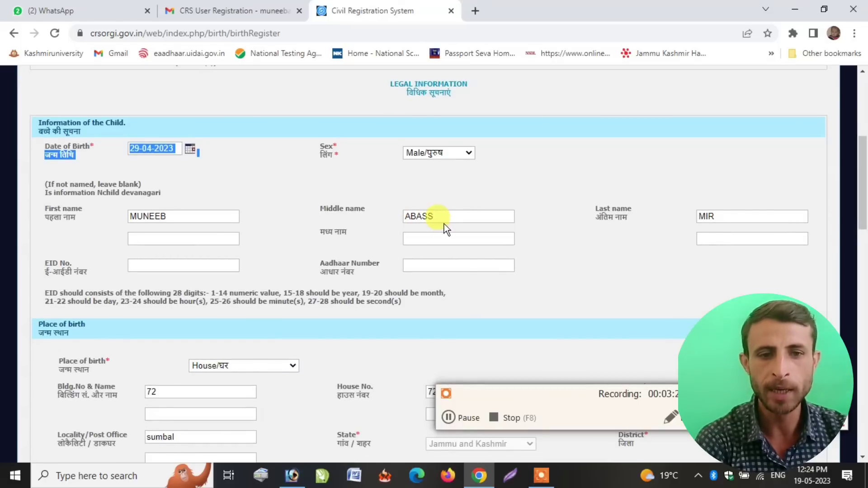
pyautogui.scroll(-3, 676, 205)
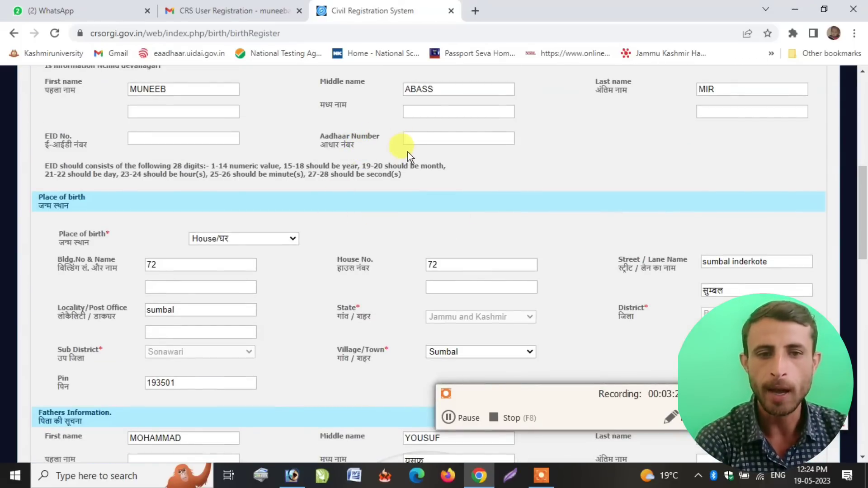
pyautogui.scroll(-4, 399, 162)
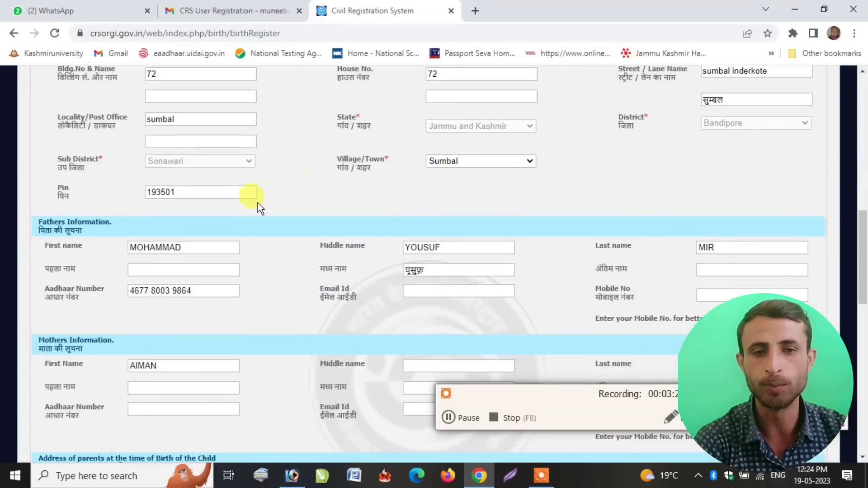
# Mark the informant's address as the same as the permanent address and save the legal information.
pyautogui.scroll(-15, 258, 202)
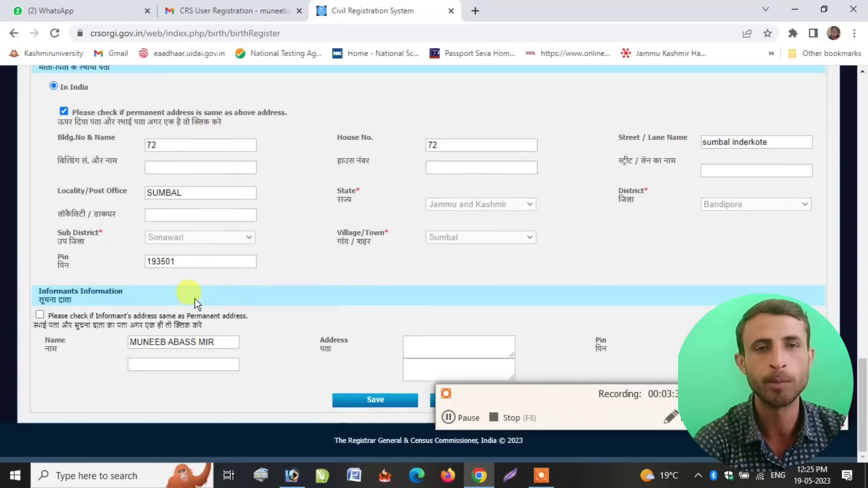
pyautogui.click(39, 316)
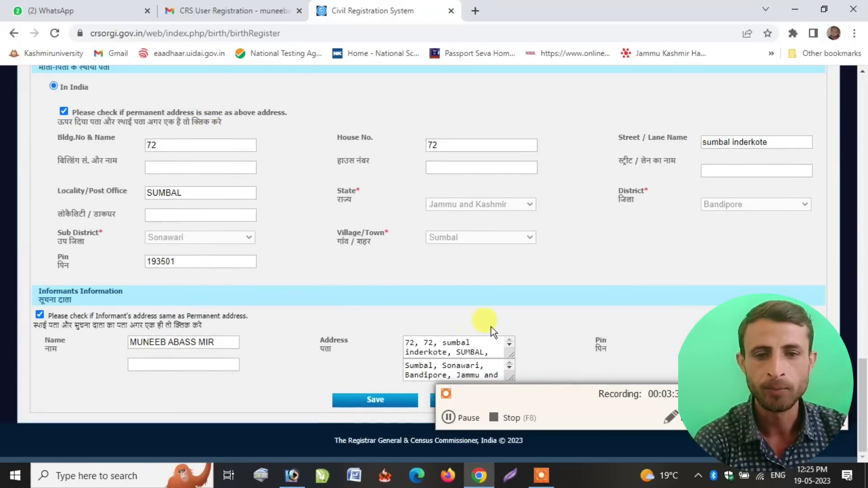
pyautogui.click(382, 400)
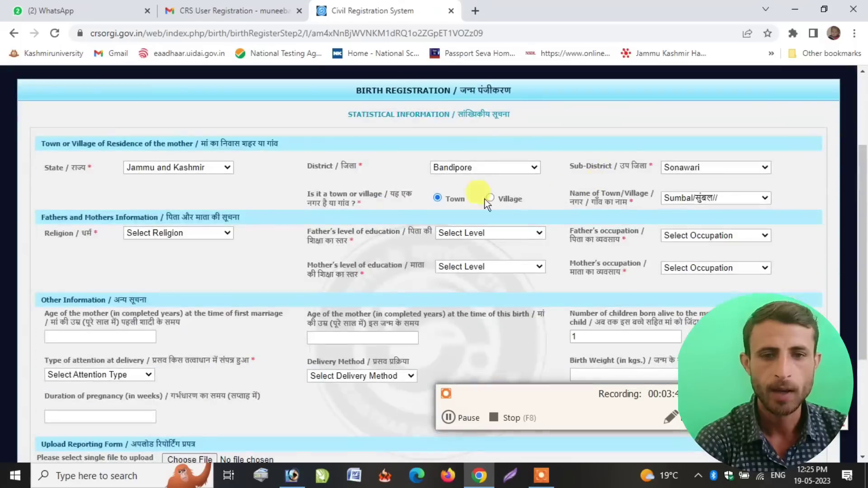
# Set the parents' religion to Islam, with Illiterate as the father's education level and Housewife/Househusband as his occupation.
pyautogui.click(129, 234)
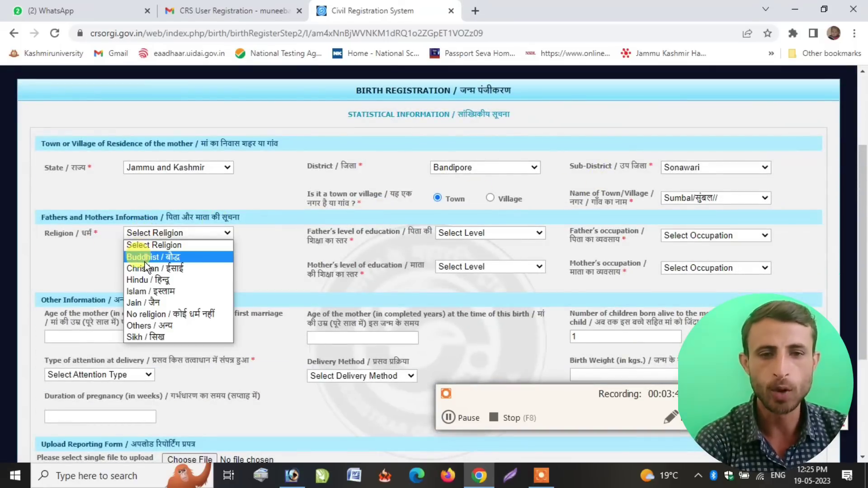
pyautogui.click(139, 291)
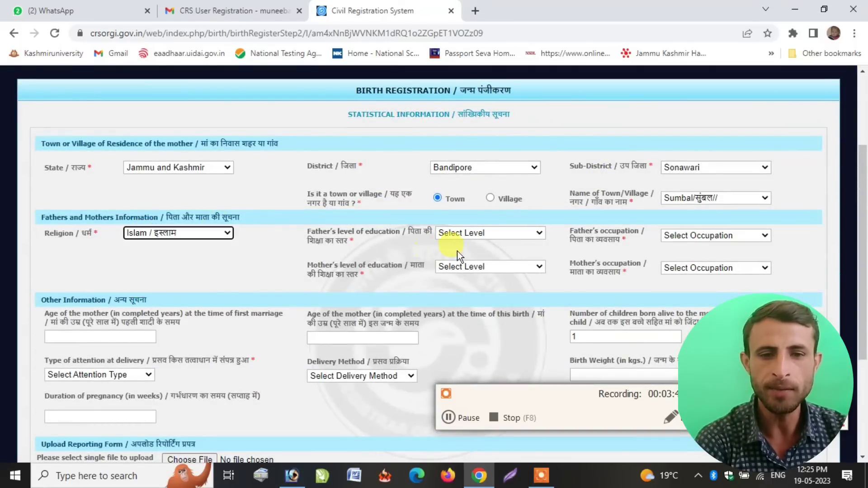
pyautogui.click(440, 234)
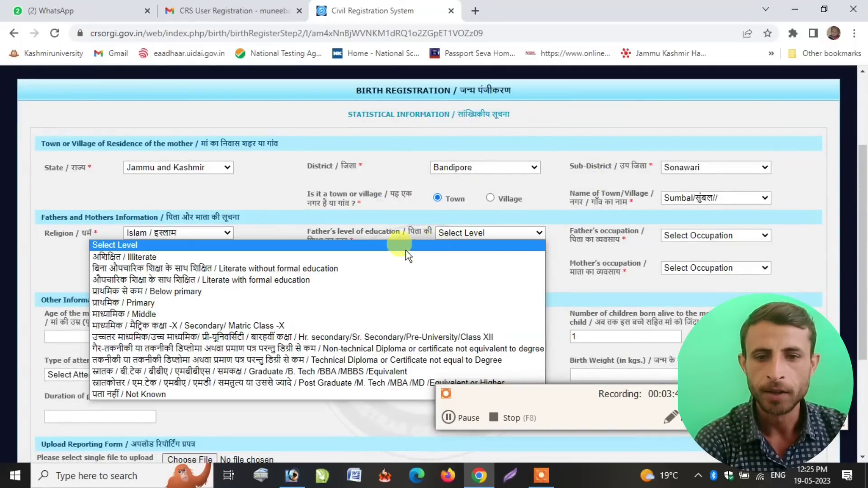
pyautogui.click(356, 257)
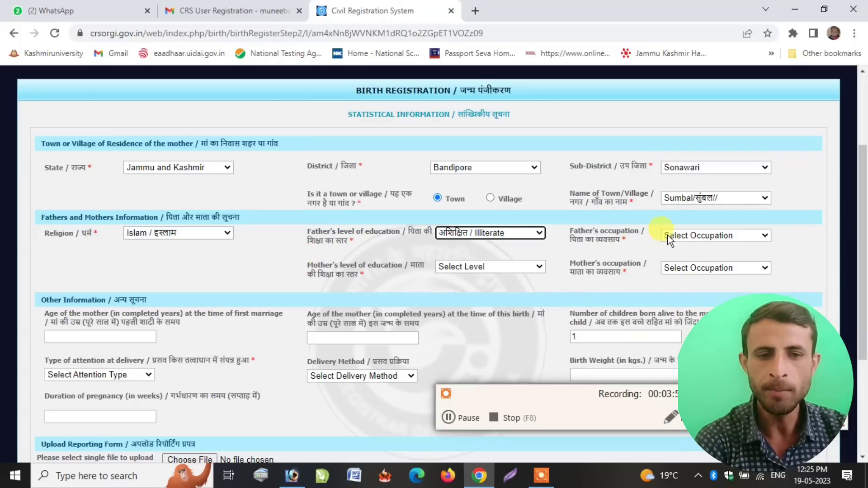
pyautogui.click(680, 234)
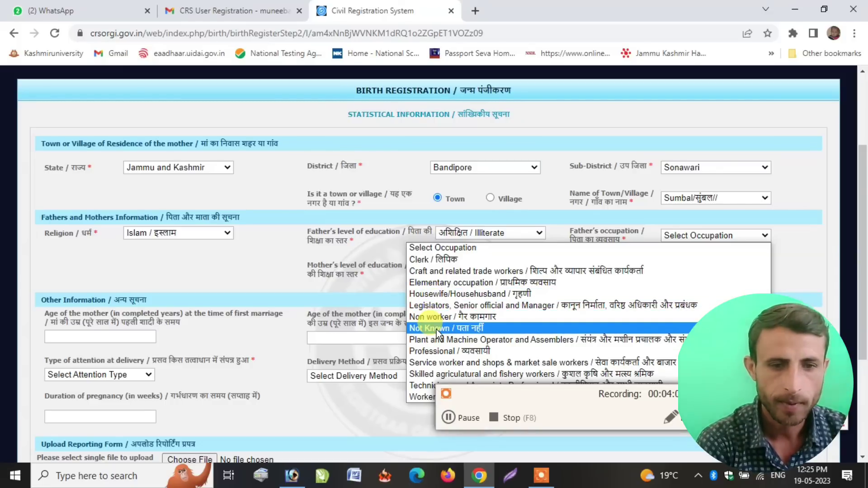
pyautogui.click(443, 293)
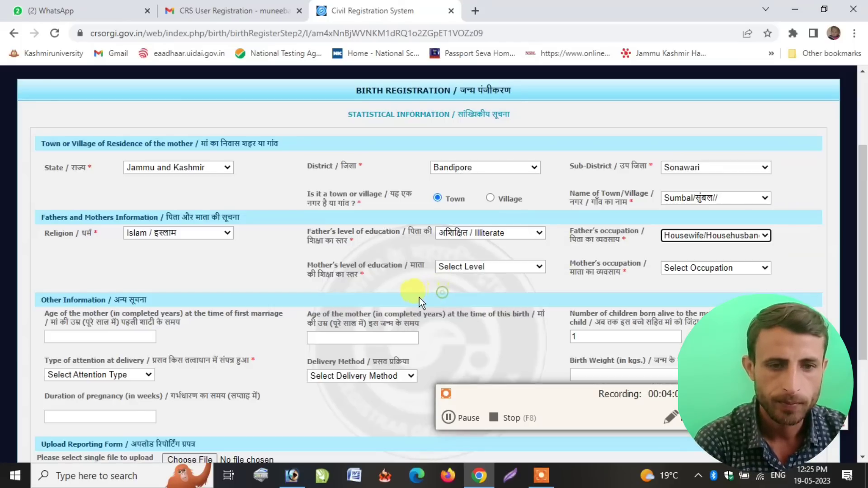
# Set the mother's level of education to Illiterate and her occupation to Housewife/Househusband.
pyautogui.scroll(-1, 419, 297)
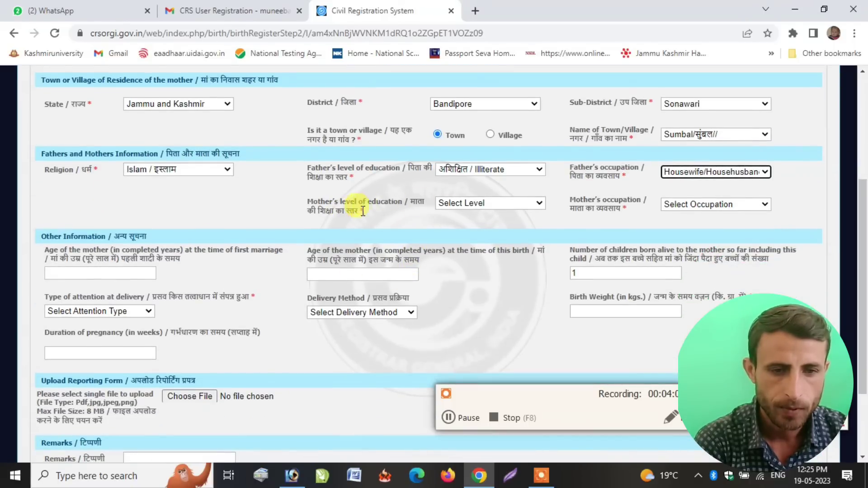
pyautogui.click(480, 205)
pyautogui.click(450, 228)
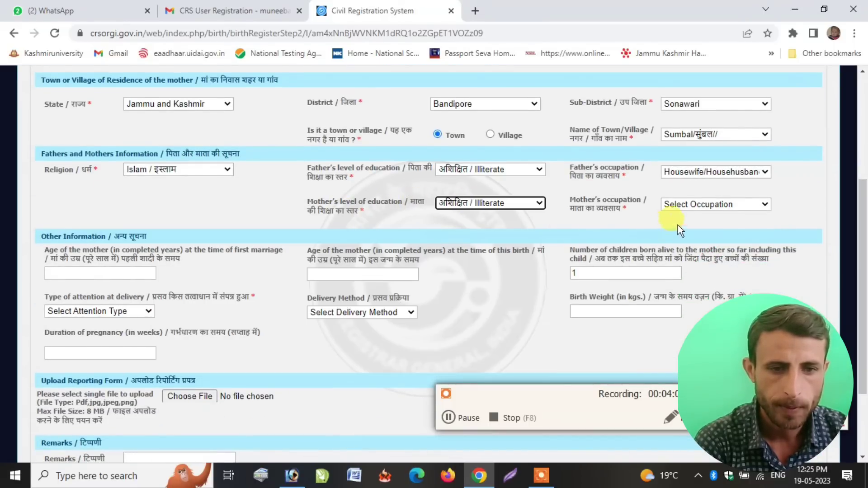
pyautogui.click(682, 210)
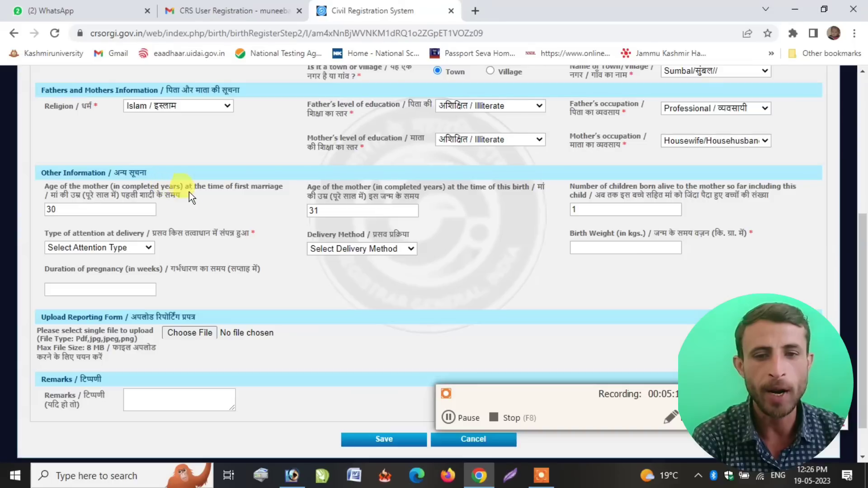
# Check the entries for the mother's age at first marriage and at the time of this birth.
pyautogui.moveTo(232, 186); pyautogui.dragTo(319, 210)
pyautogui.click(289, 183)
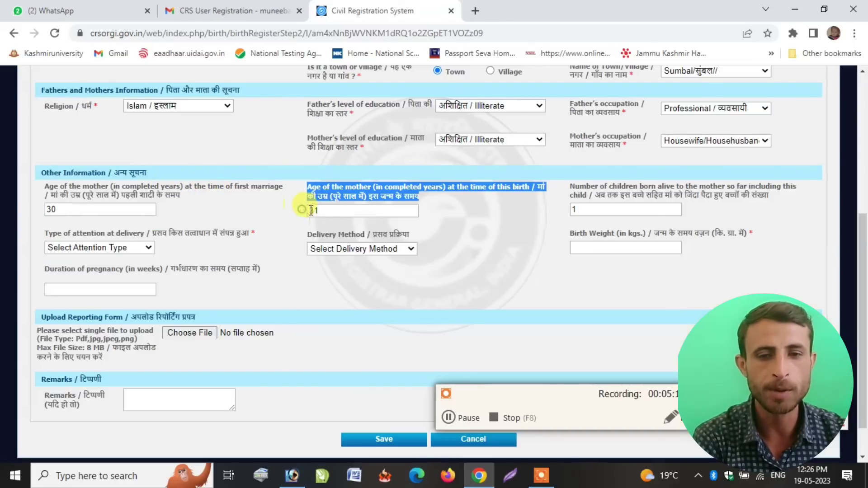
pyautogui.click(359, 211)
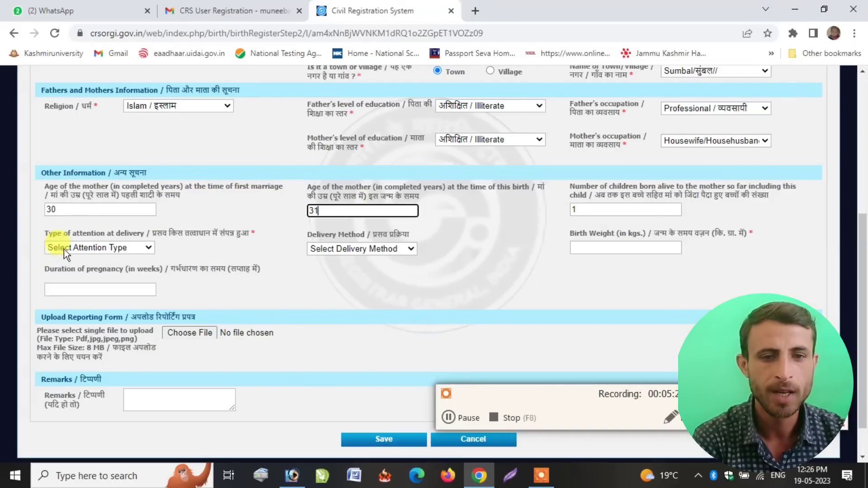
# Set the type of attention at delivery to Doctor, Nurse or Trained midwife and the delivery method to Normal.
pyautogui.click(95, 245)
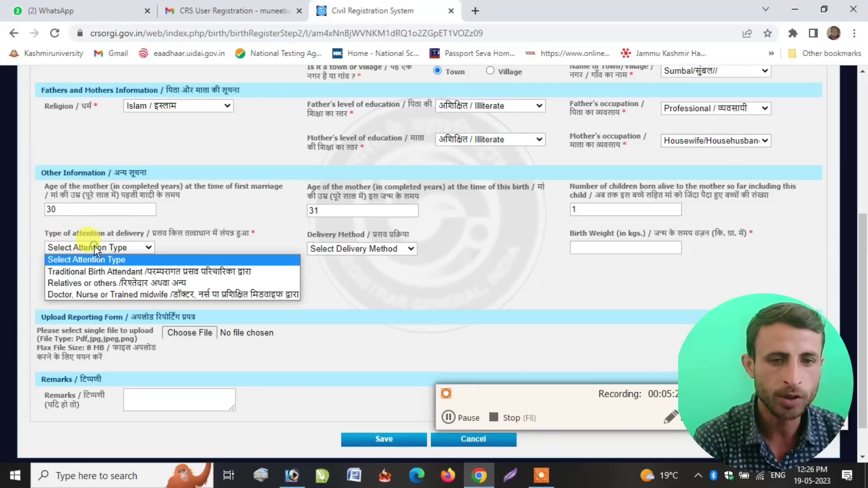
pyautogui.click(87, 296)
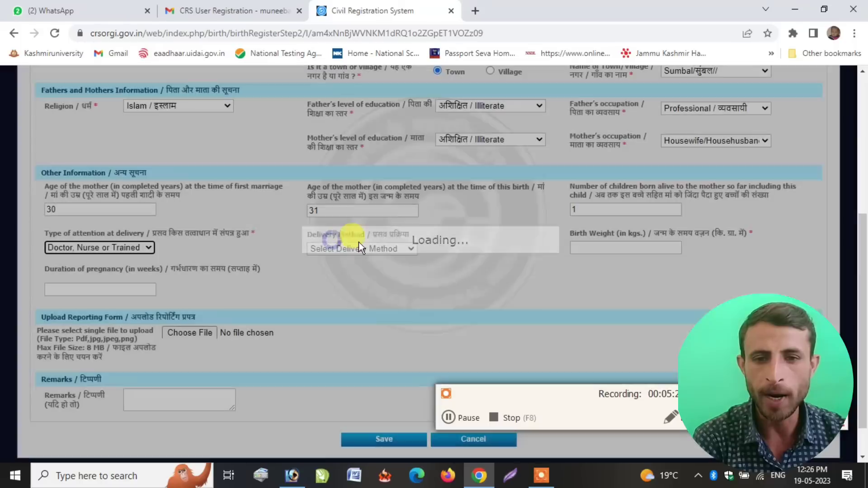
pyautogui.click(356, 248)
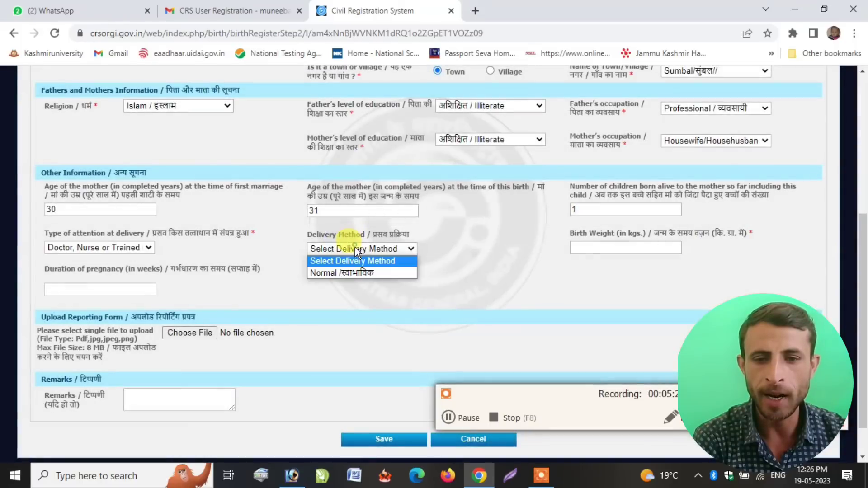
pyautogui.click(345, 272)
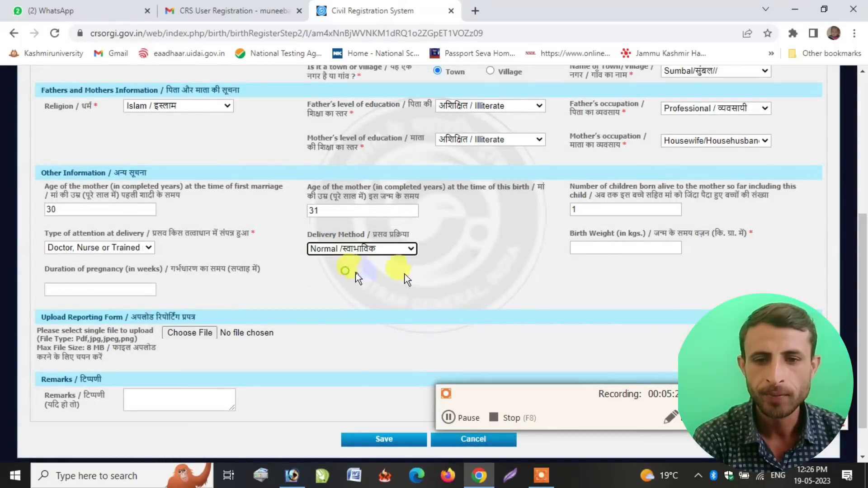
# Enter a birth weight of 3 kg and a pregnancy duration of 36 weeks.
pyautogui.click(589, 247)
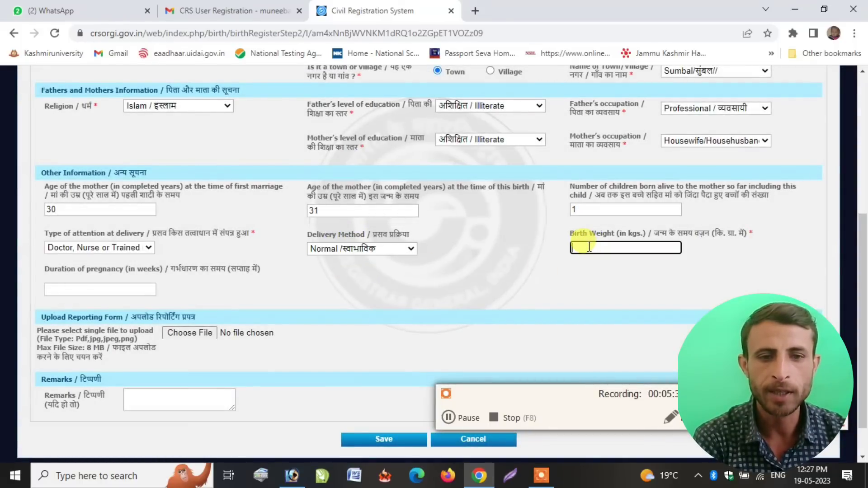
pyautogui.scroll(-2, 487, 254)
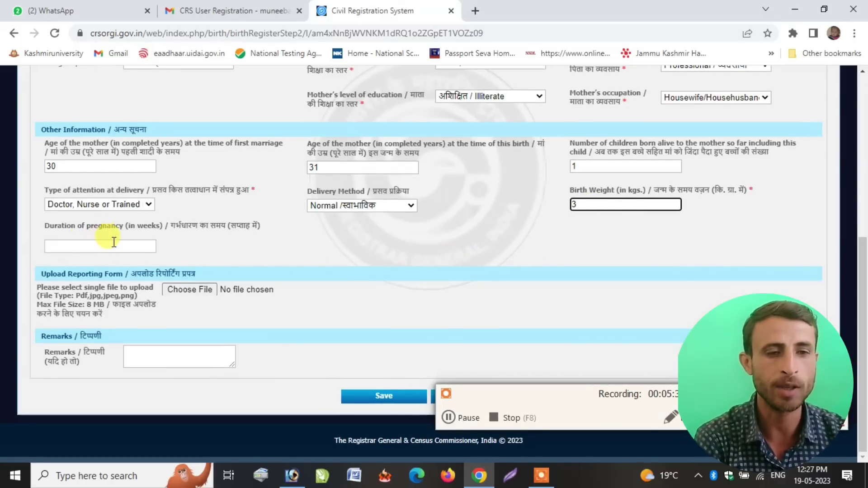
pyautogui.click(100, 244)
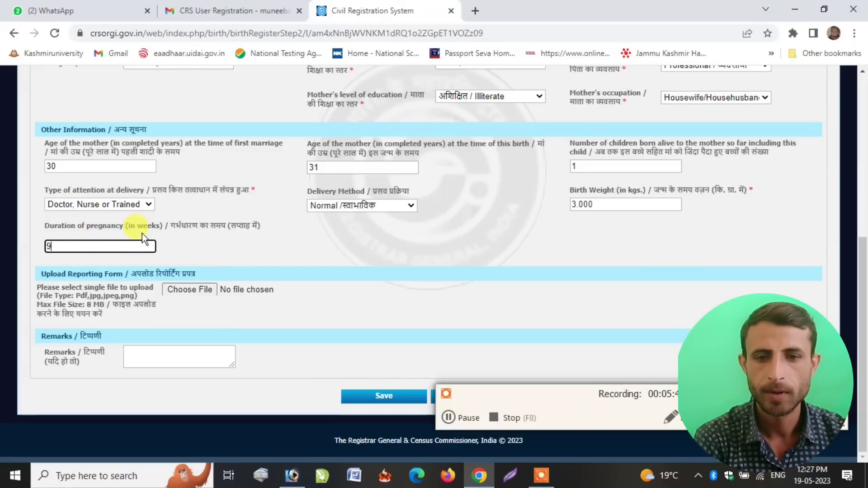
pyautogui.doubleClick(50, 247)
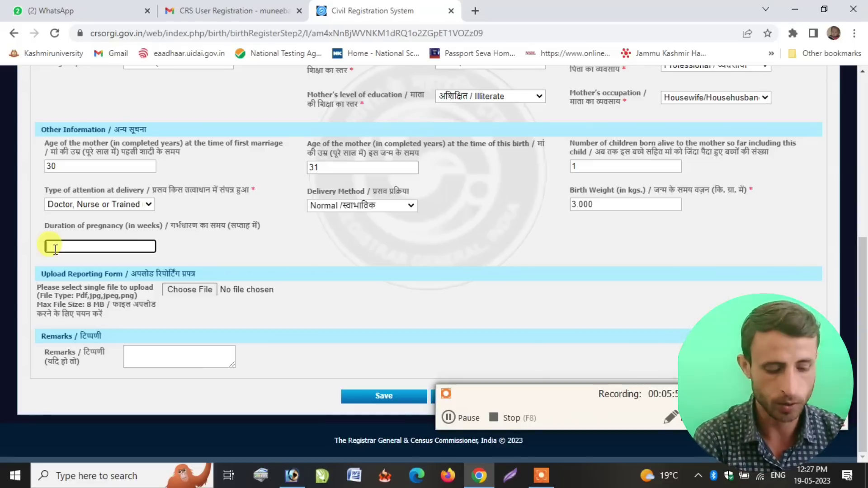
pyautogui.write('36')
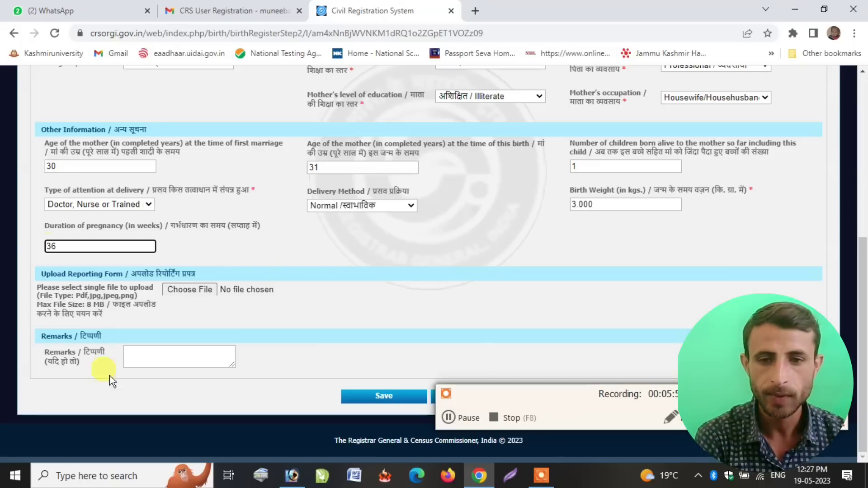
# Attach 0001.jpg as the reporting form, leave the remarks empty, and save the statistical information.
pyautogui.click(142, 358)
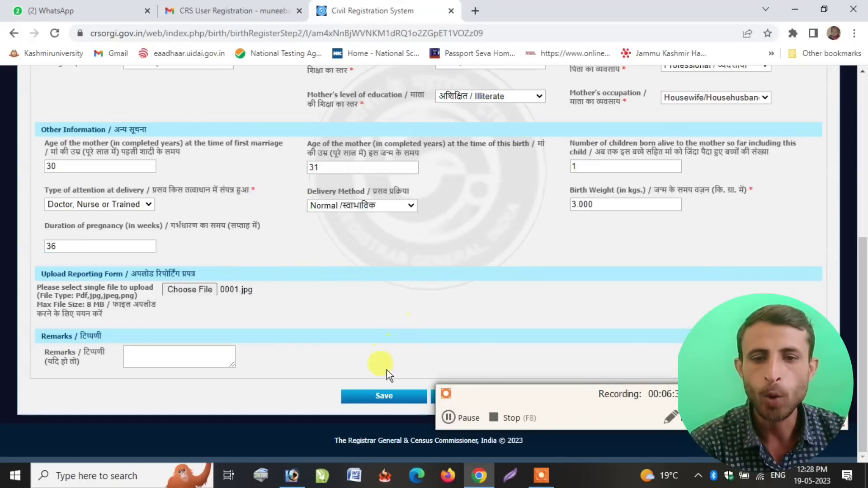
pyautogui.click(379, 397)
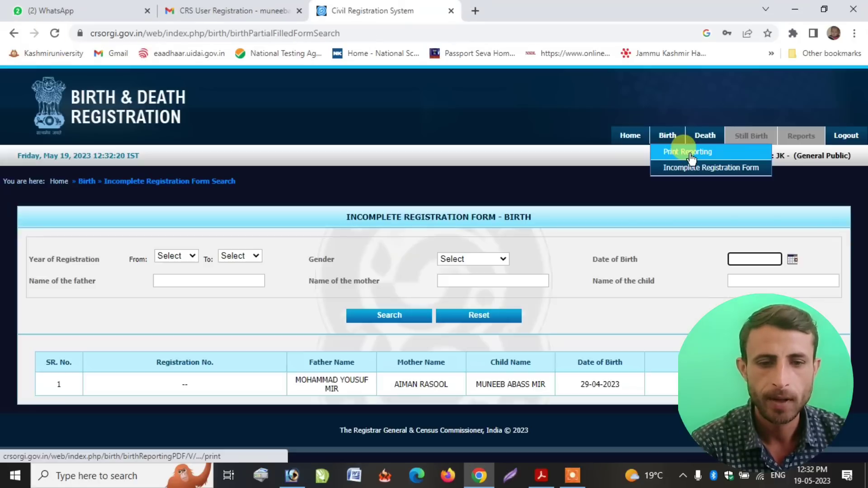
# Generate the printable birth reporting form and look through its PDF in Adobe Acrobat Reader.
pyautogui.click(690, 155)
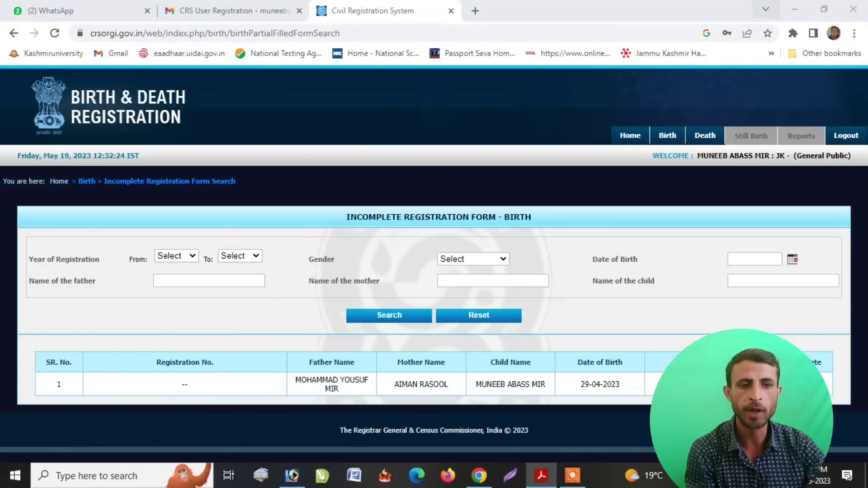
pyautogui.scroll(-10, 246, 271)
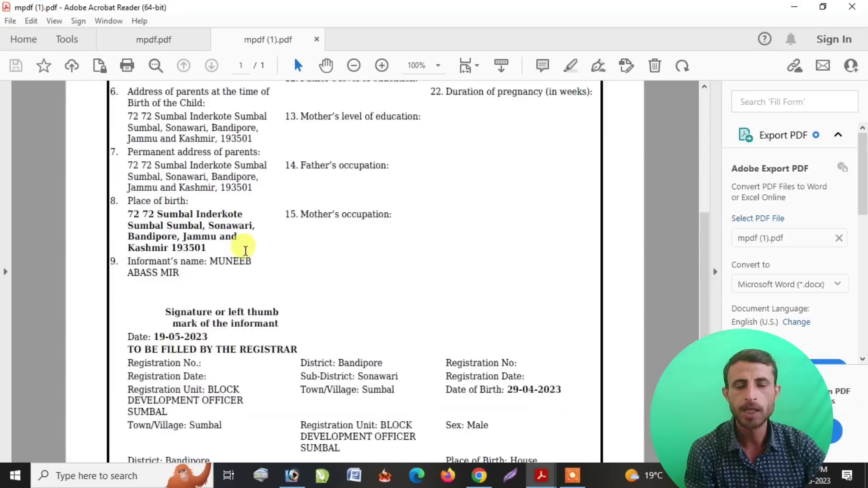